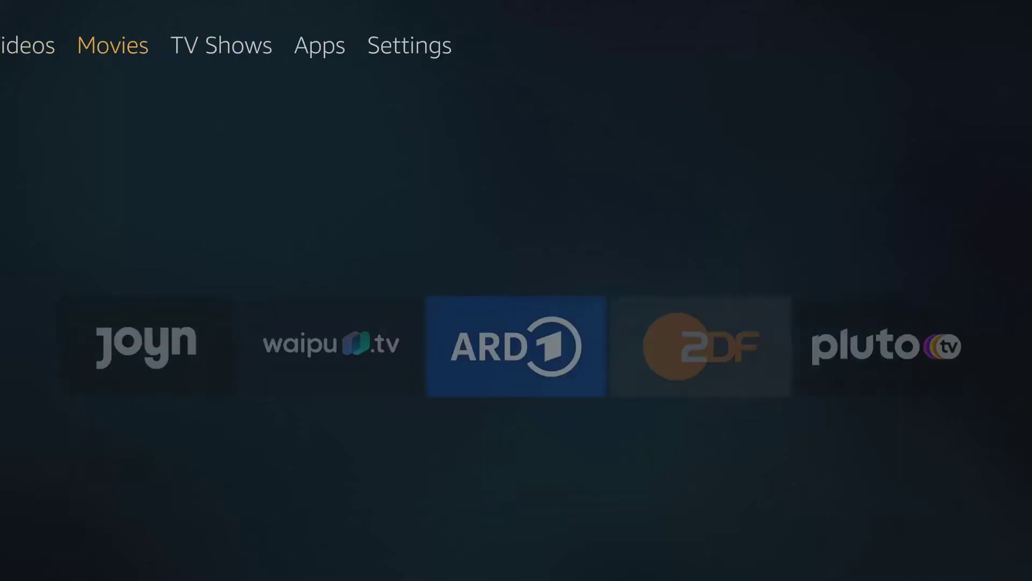
# Open the Network settings from the Fire TV Settings menu.
pyautogui.press('Right')
pyautogui.press('Right')
pyautogui.press('Right')
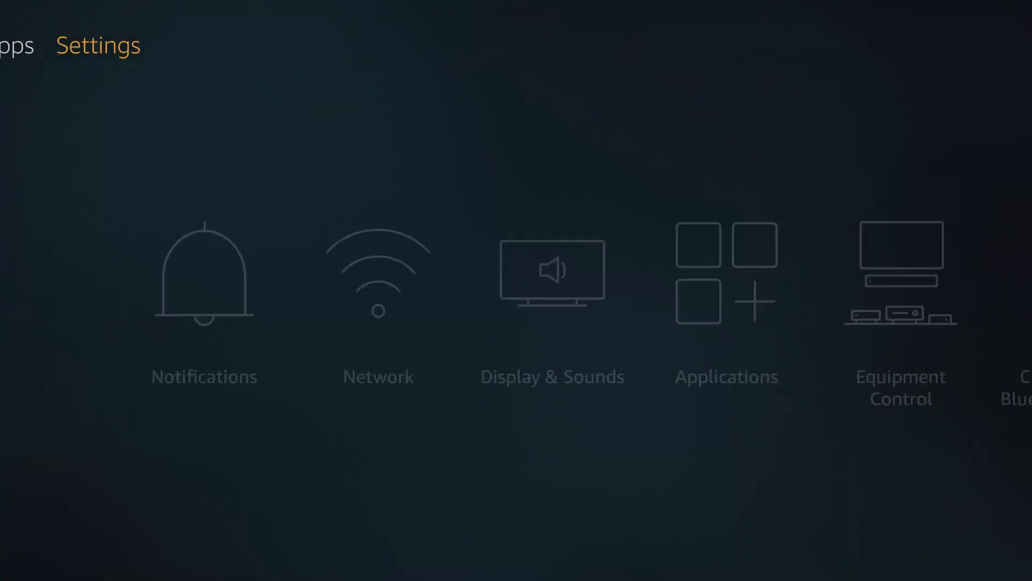
pyautogui.press('Down')
pyautogui.press('Right')
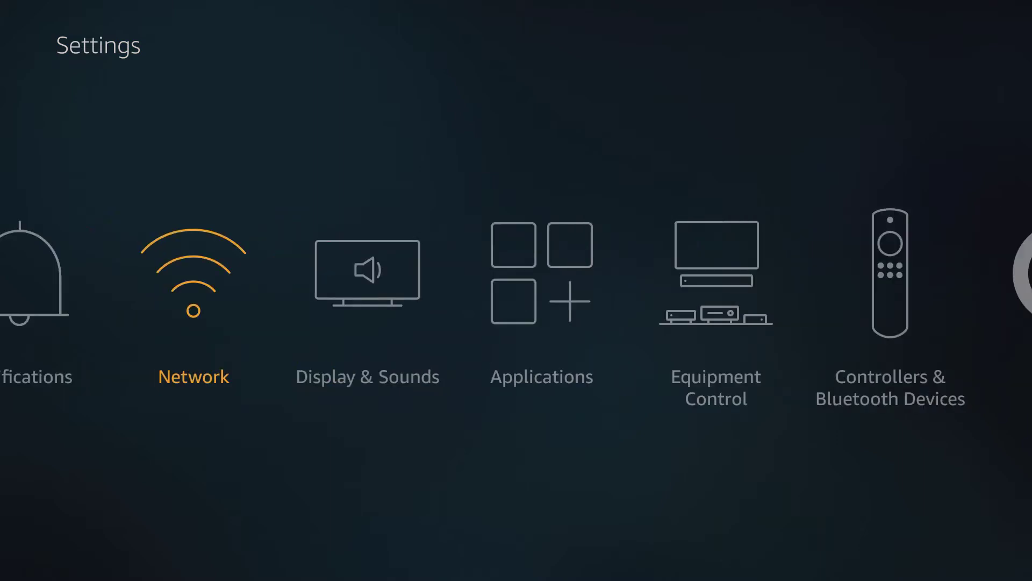
pyautogui.press('Return')
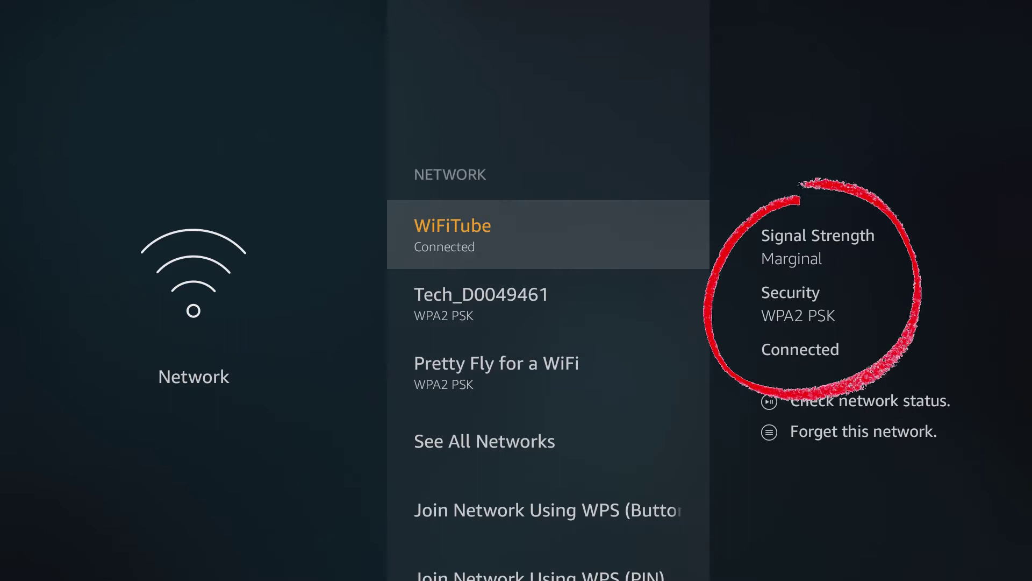
# Browse nearby networks, open See All Networks, and check WiFiTube: connected, Marginal signal, WPA2 PSK.
pyautogui.press('Down')
pyautogui.press('Down')
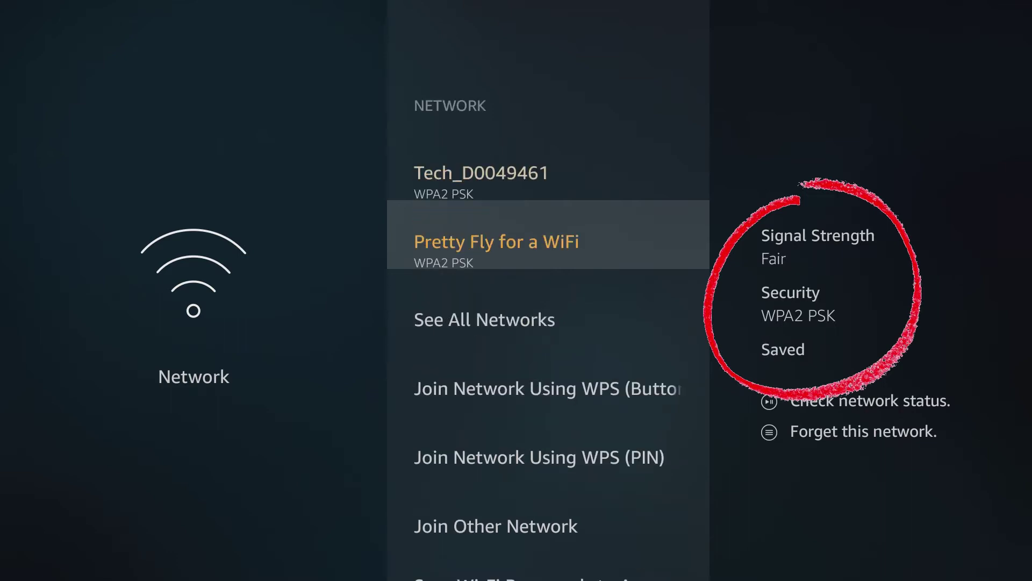
pyautogui.press('Down')
pyautogui.press('Up')
pyautogui.press('Up')
pyautogui.press('Up')
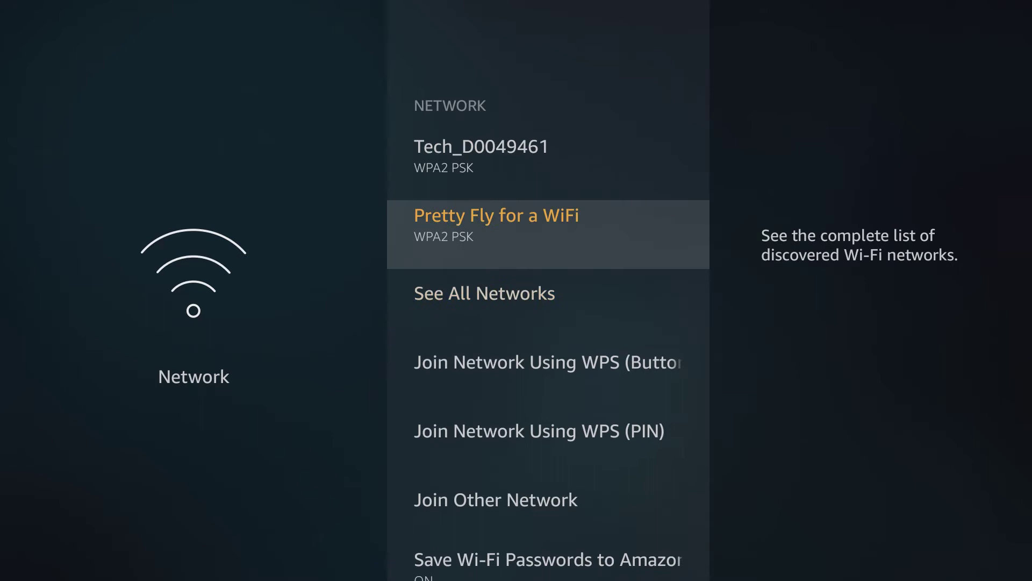
pyautogui.press('Down')
pyautogui.press('Down')
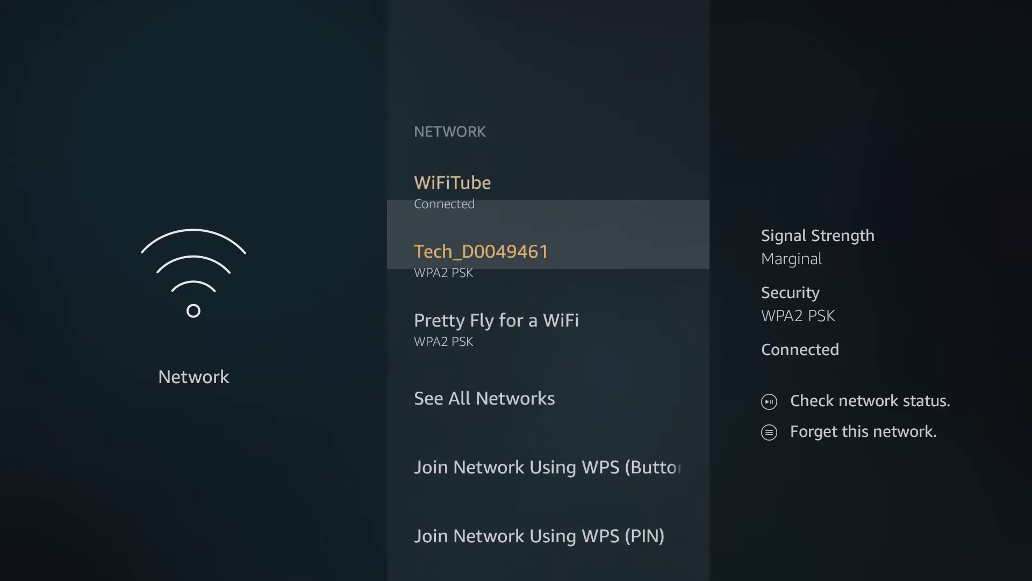
pyautogui.press('Down')
pyautogui.press('Return')
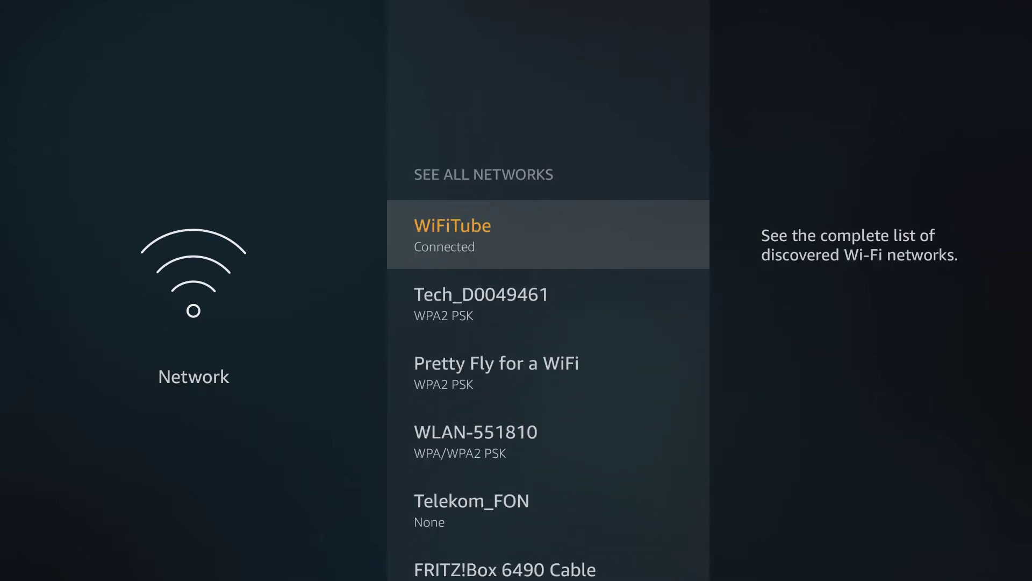
pyautogui.press('Down')
pyautogui.press('Down')
pyautogui.press('Down')
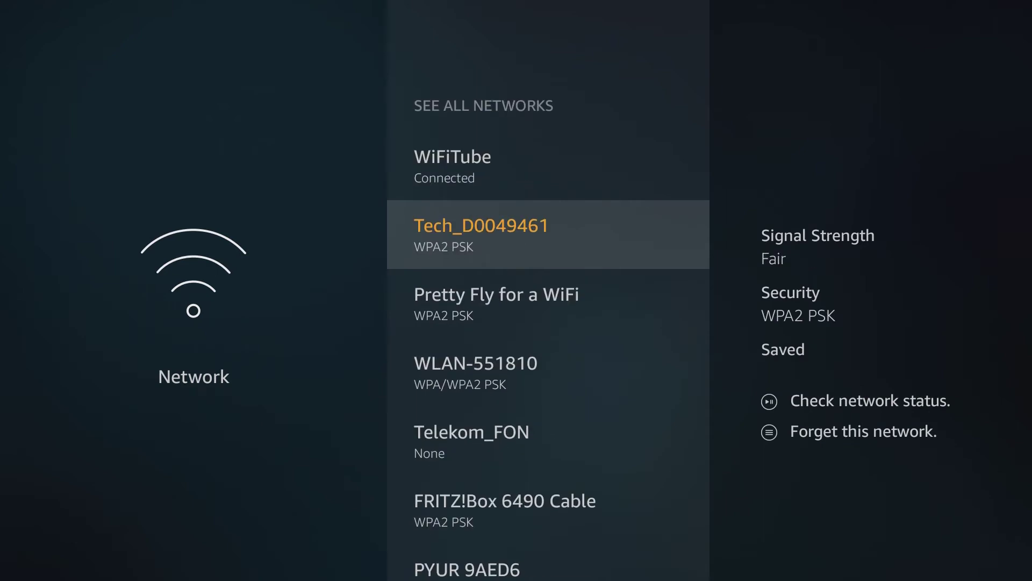
pyautogui.press('Down')
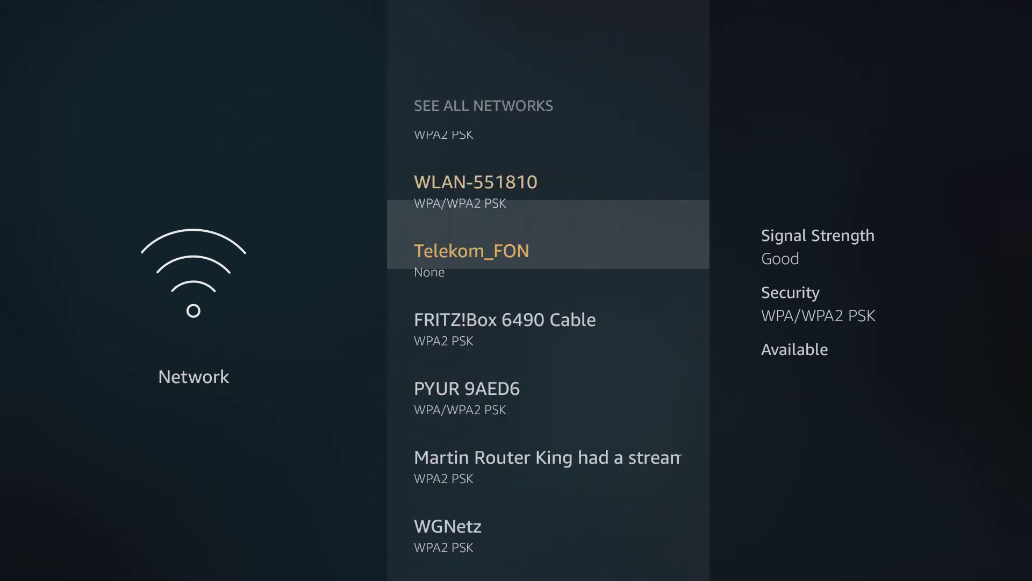
pyautogui.press('Up')
pyautogui.press('Up')
pyautogui.press('Up')
pyautogui.press('Up')
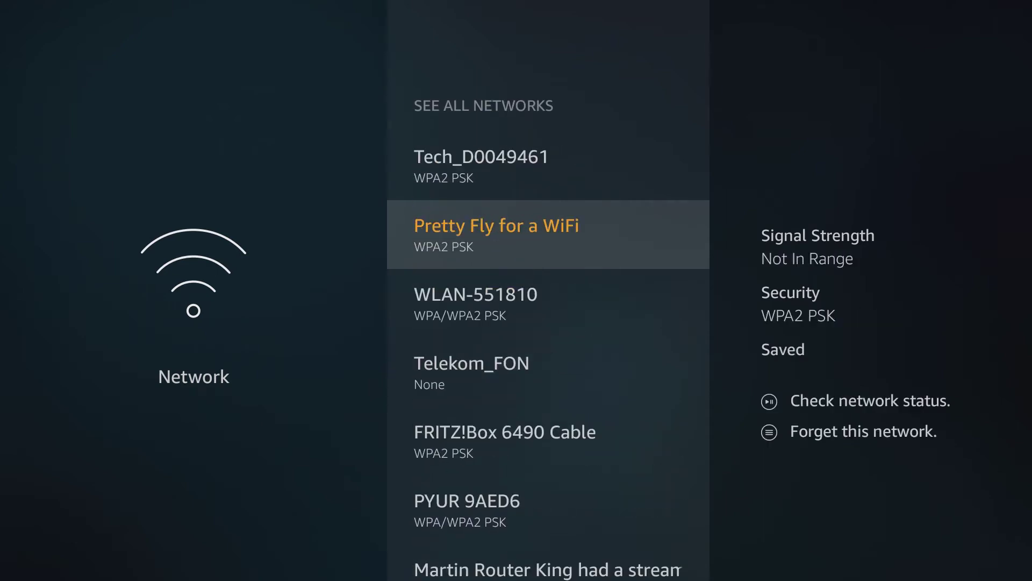
pyautogui.press('Up')
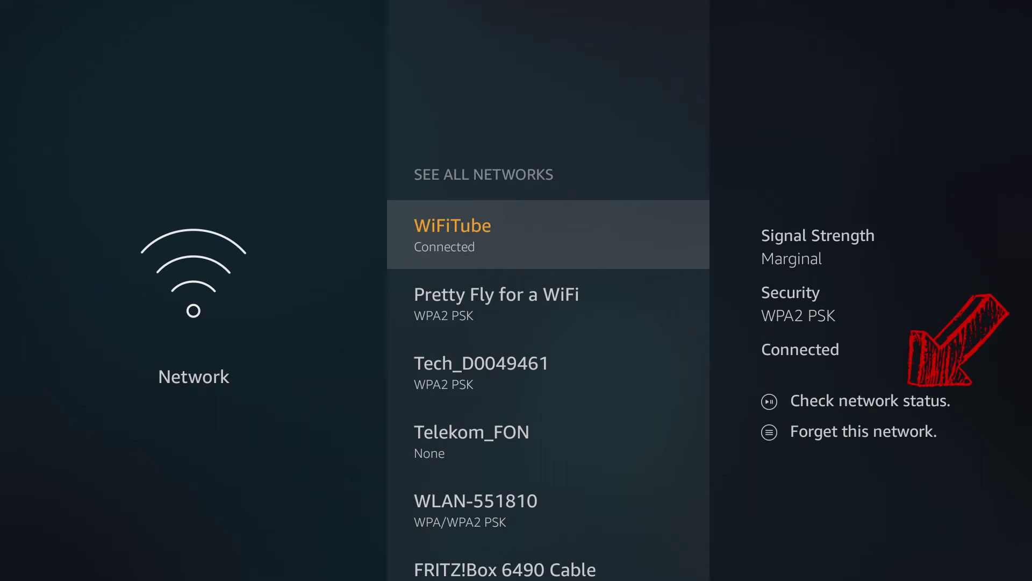
pyautogui.press('XF86AudioPlay')
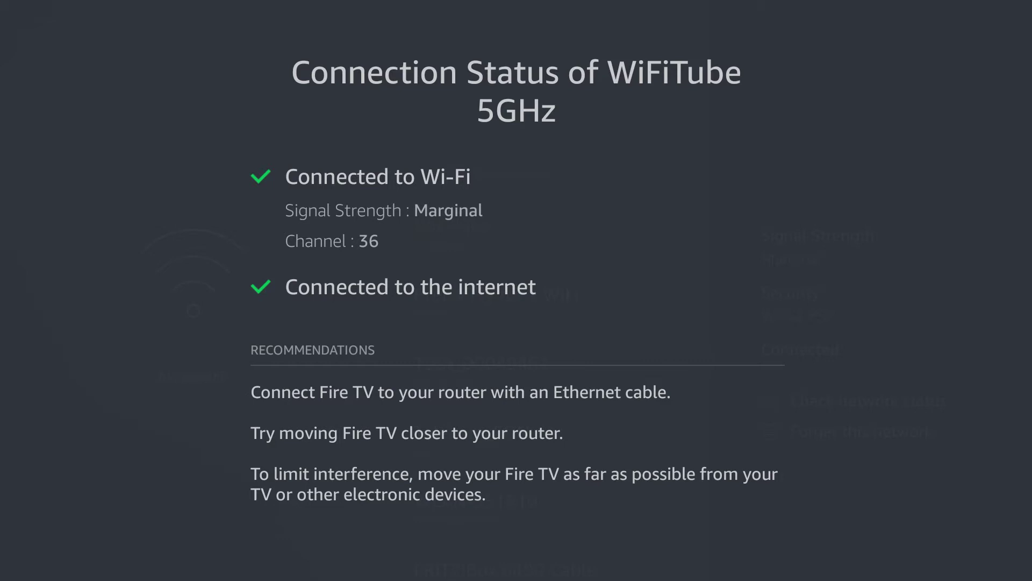
pyautogui.press('Down')
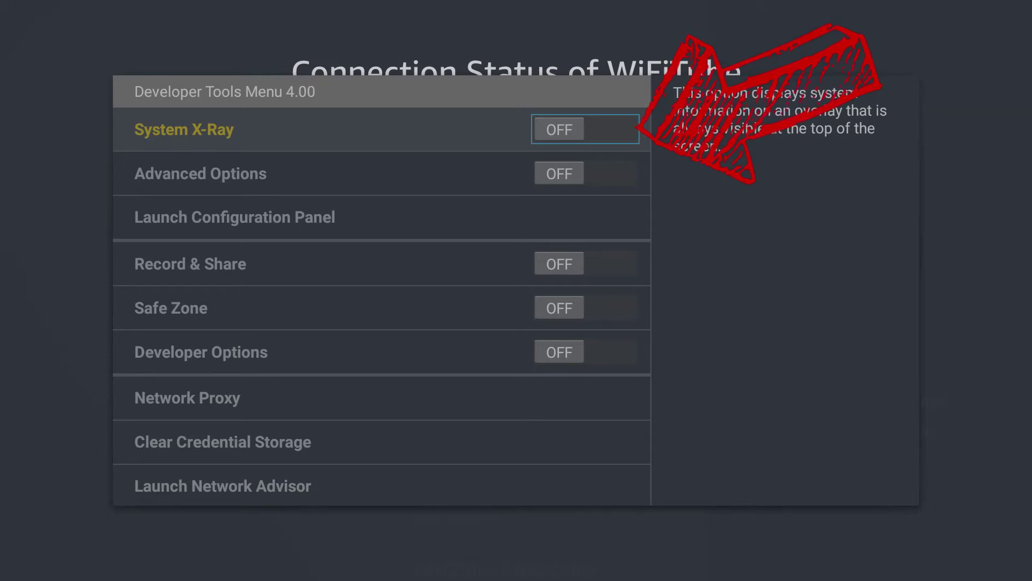
# Switch System X-Ray ON and exit the Developer Tools Menu.
pyautogui.press('Return')
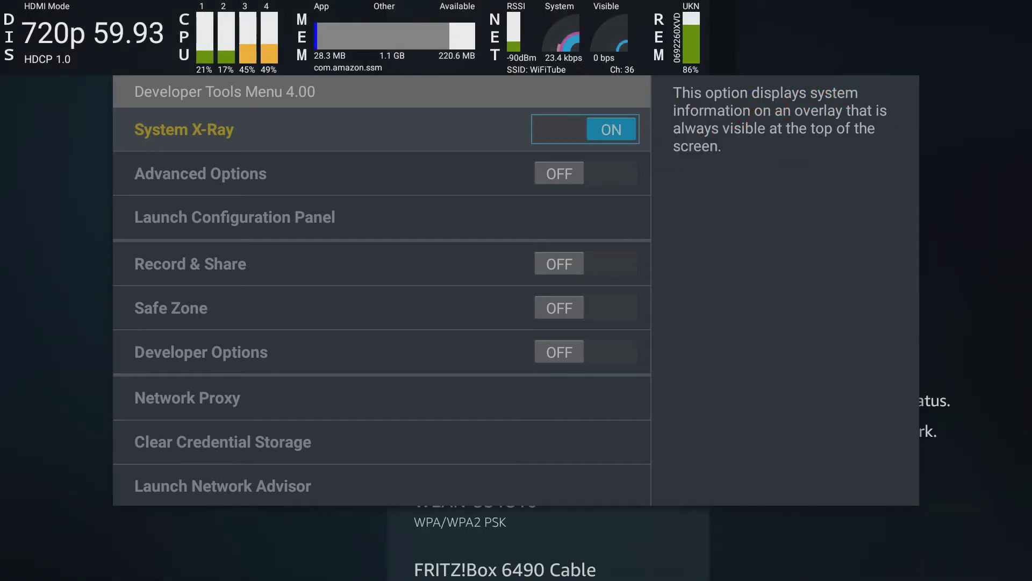
pyautogui.press('Escape')
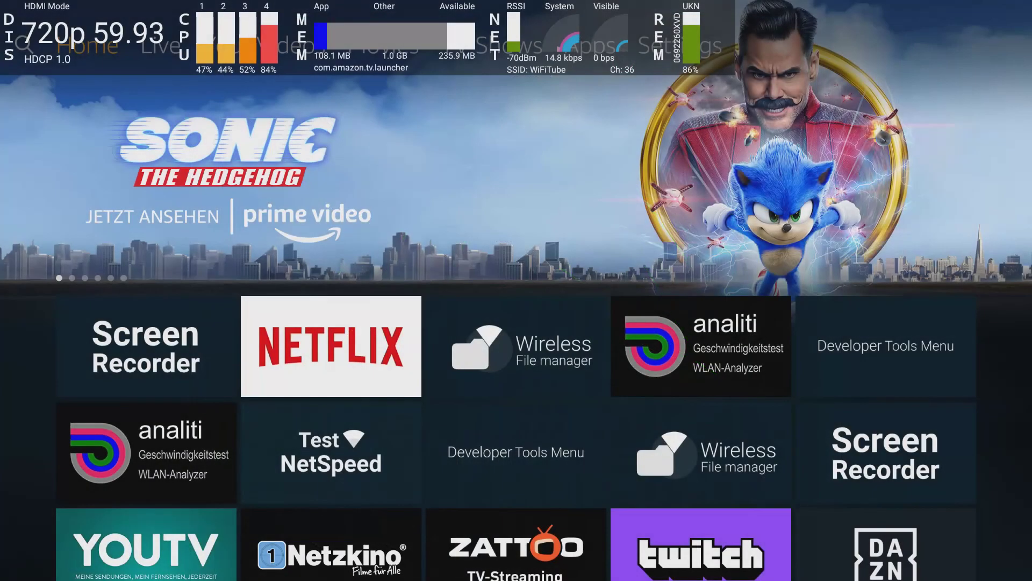
# Move down to the Recent apps row on the home screen.
pyautogui.press('Down')
pyautogui.press('Down')
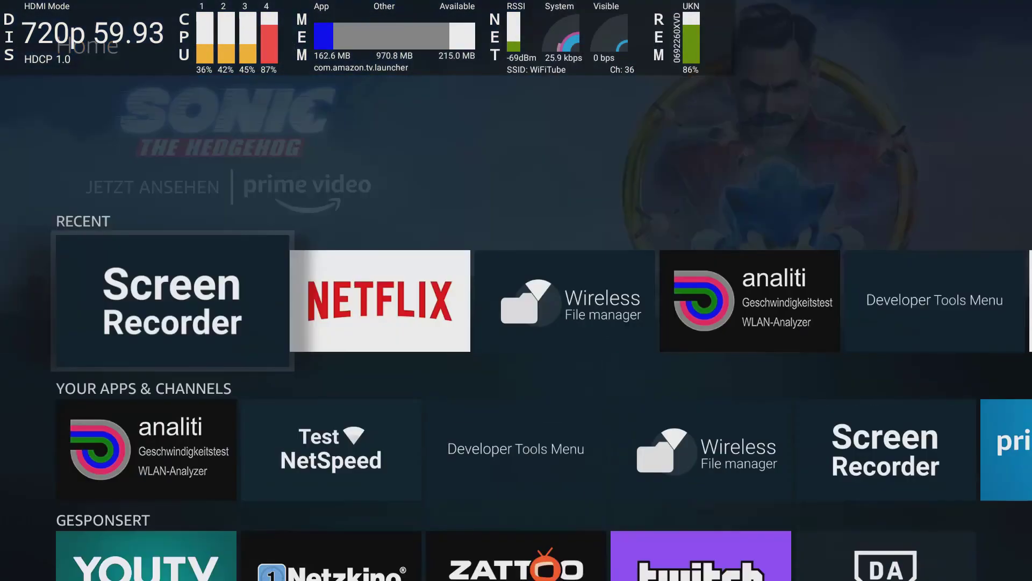
# Launch Developer Tools Menu from Recent, toggle System X-Ray on and off to compare, leaving it OFF.
pyautogui.press('Right')
pyautogui.press('Right')
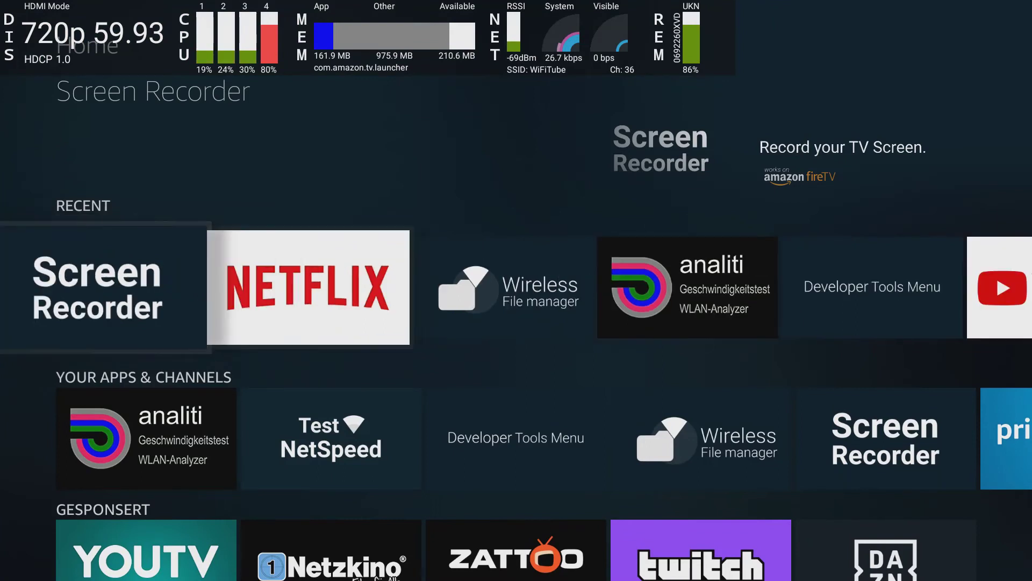
pyautogui.press('Right')
pyautogui.press('Right')
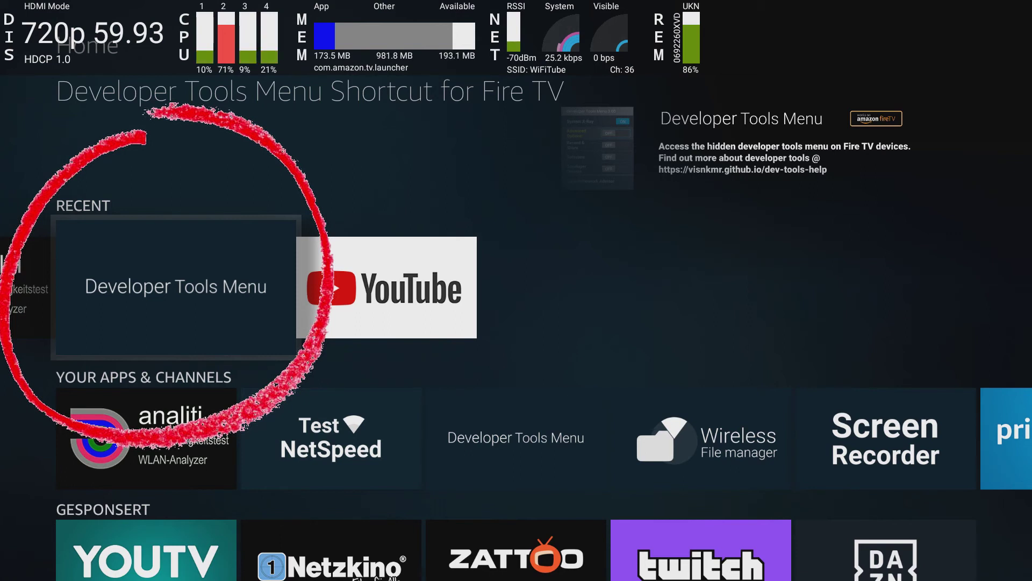
pyautogui.press('Return')
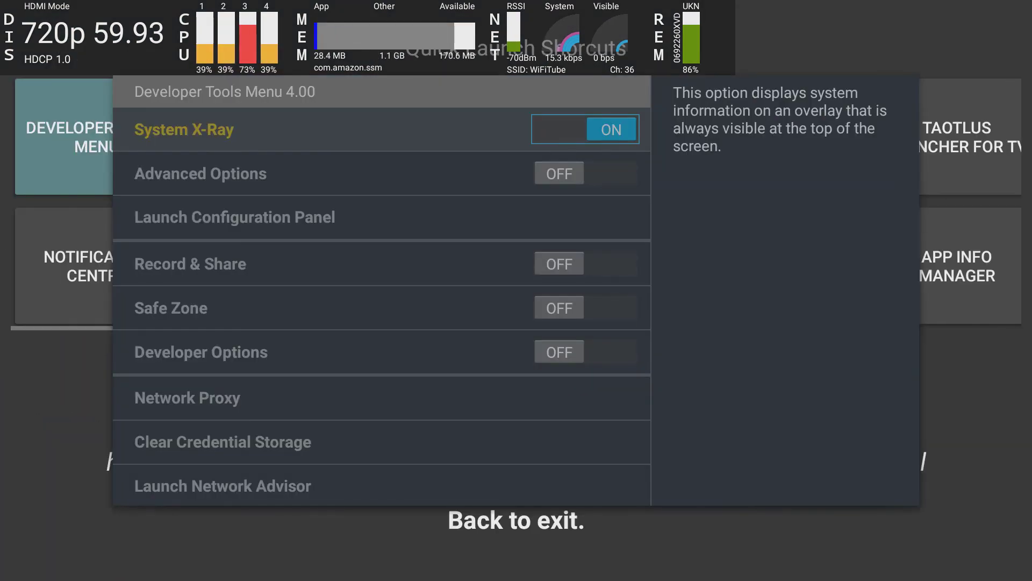
pyautogui.press('Return')
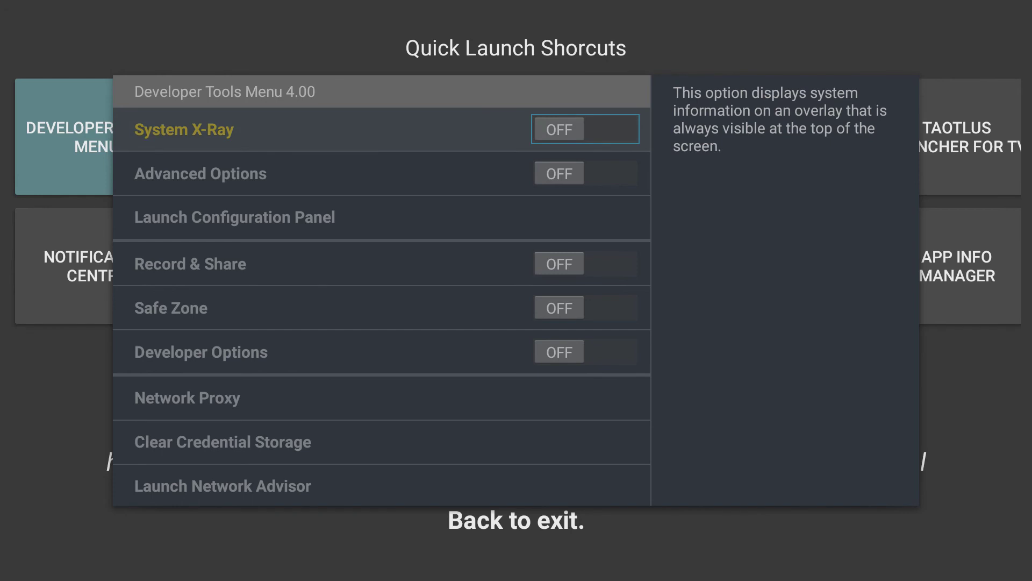
pyautogui.press('Return')
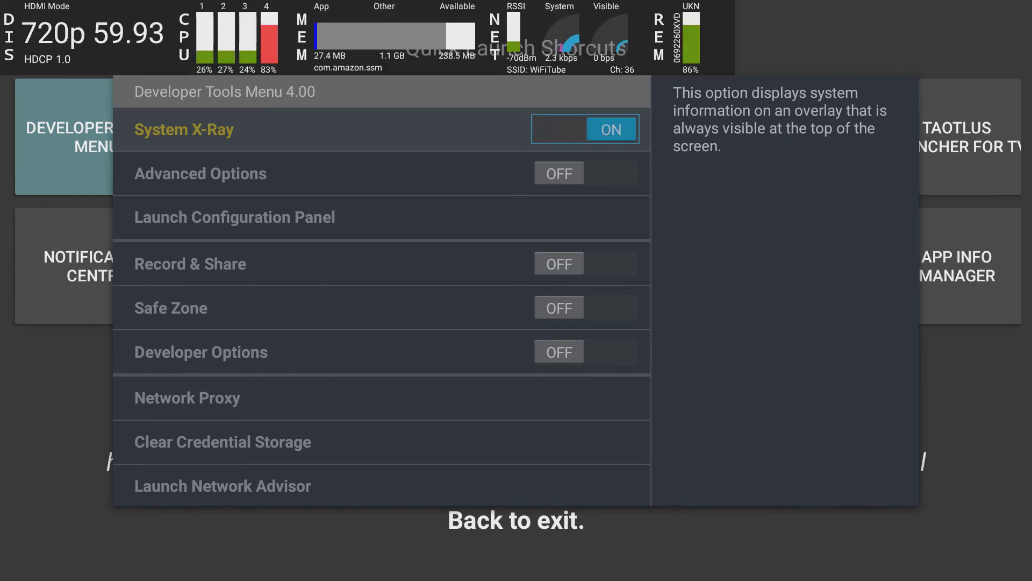
pyautogui.press('Return')
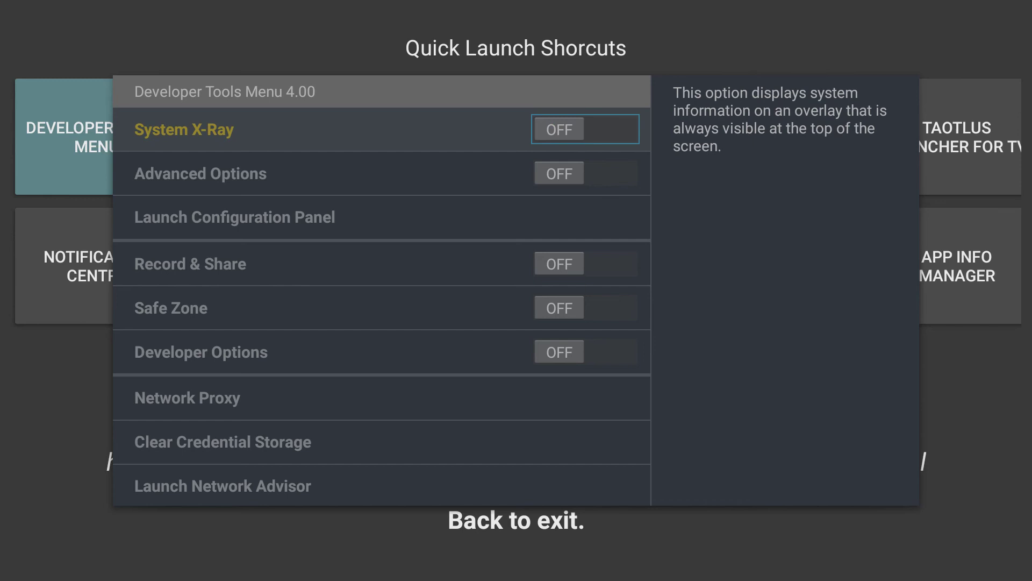
pyautogui.press('Return')
pyautogui.press('Return')
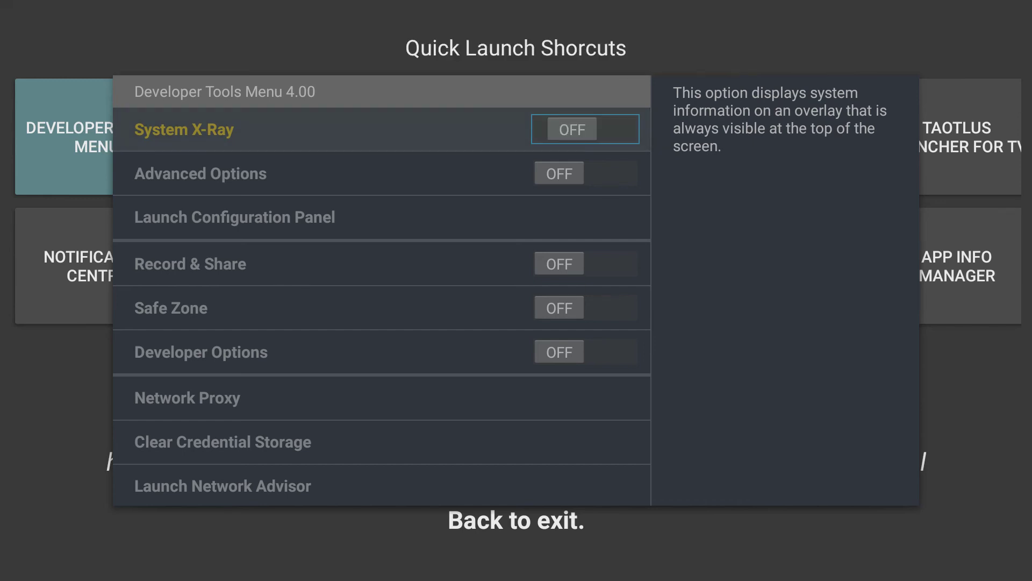
pyautogui.press('Escape')
pyautogui.press('Escape')
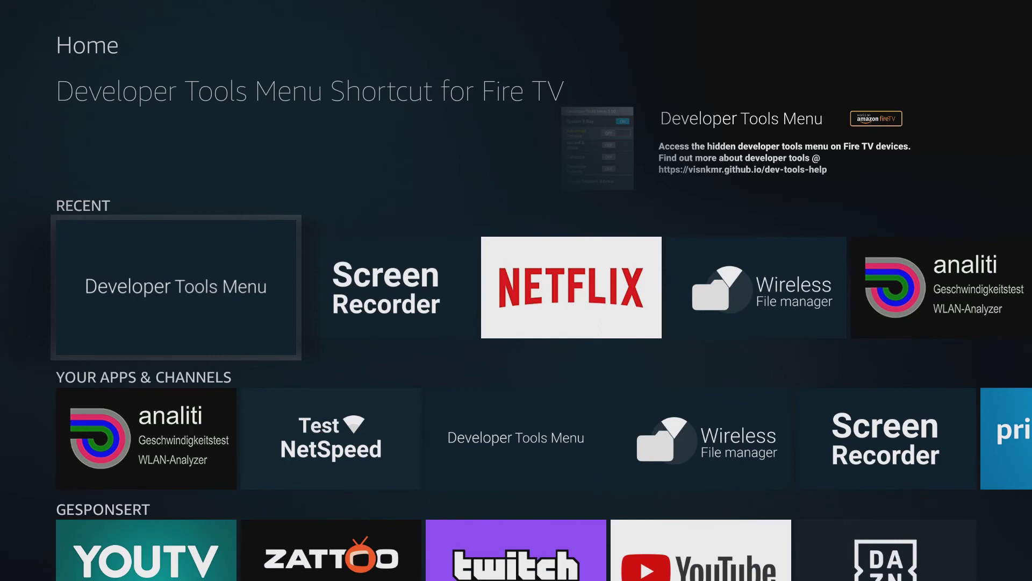
# Select analiti in the Recent row and let its quick test run.
pyautogui.press('Right')
pyautogui.press('Right')
pyautogui.press('Right')
pyautogui.press('Right')
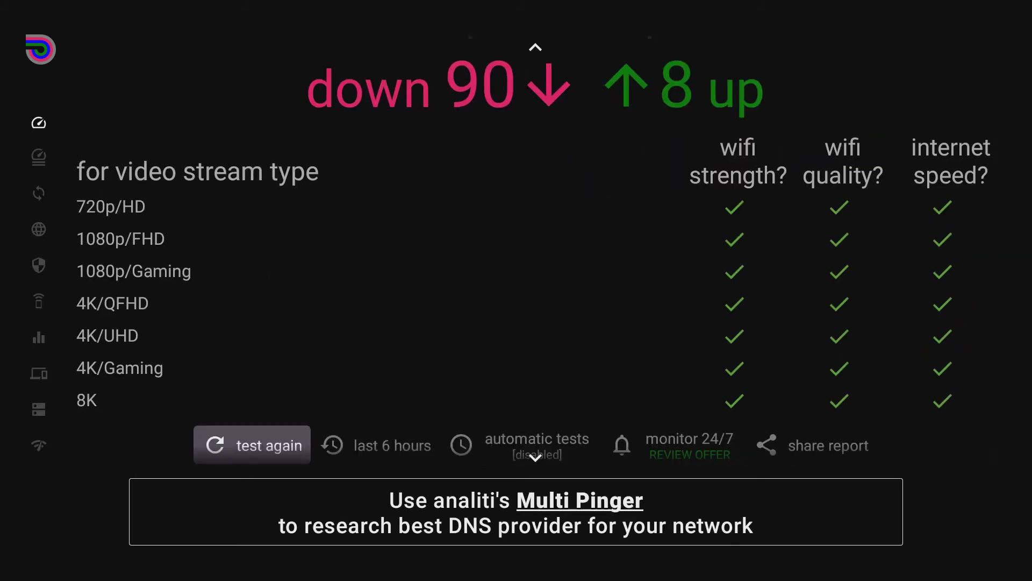
# Open analiti's WiFi networks page and highlight WiFiTube's -70 dBm signal row.
pyautogui.press('Left')
pyautogui.press('Down')
pyautogui.press('Down')
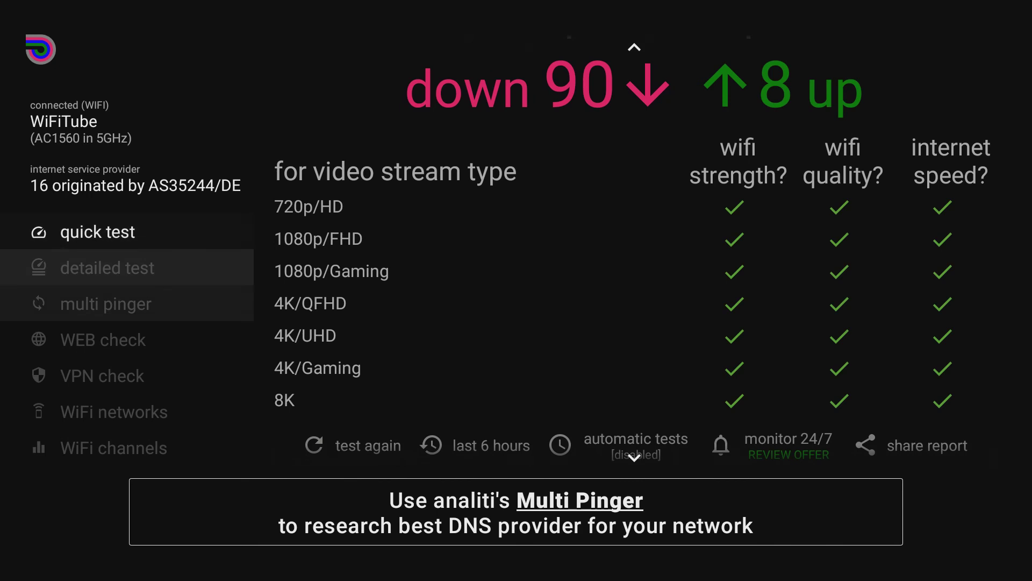
pyautogui.press('Down')
pyautogui.press('Down')
pyautogui.press('Down')
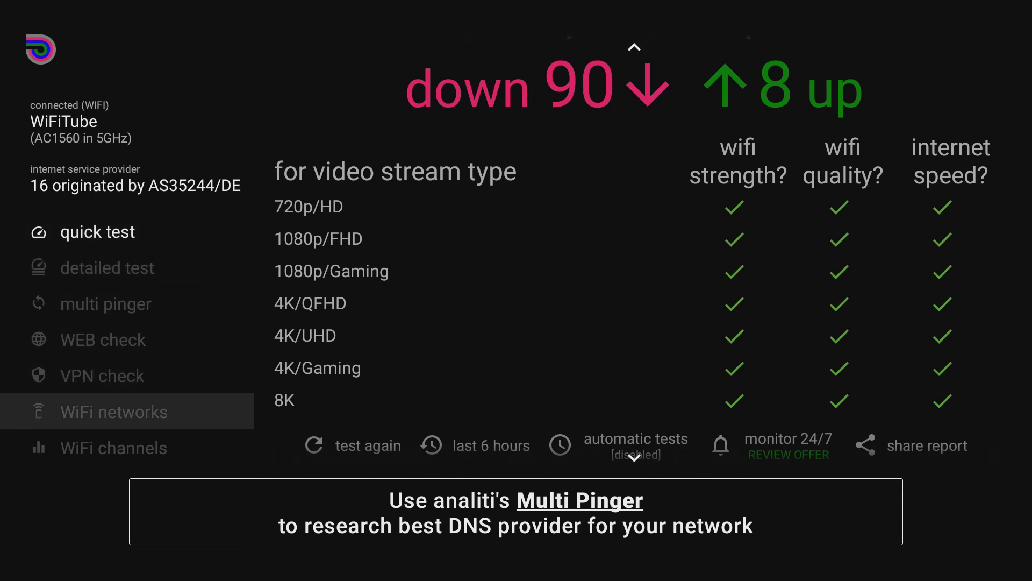
pyautogui.press('Return')
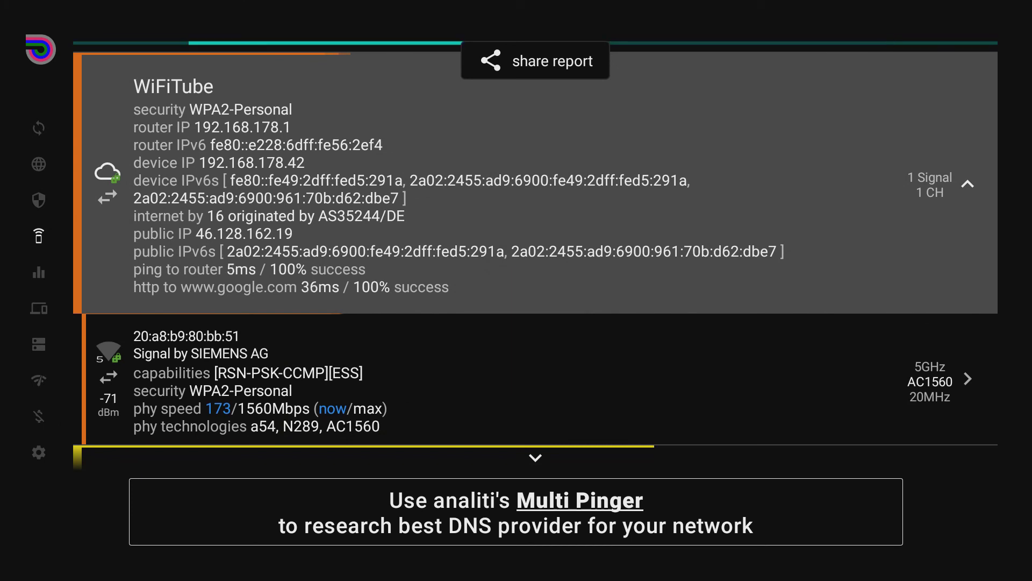
pyautogui.press('Down')
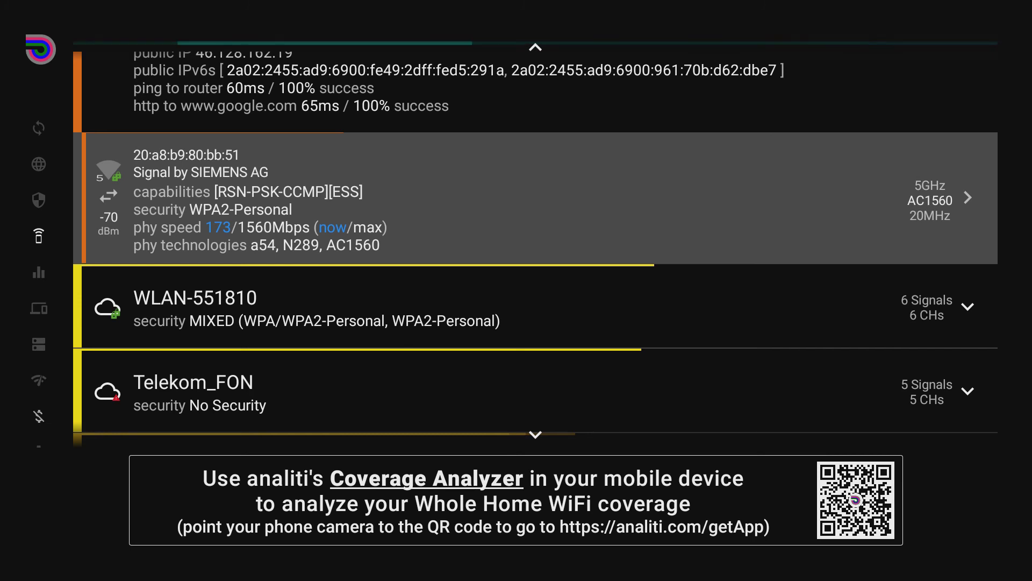
# Open WiFiTube's rssi and phy speed history graph.
pyautogui.press('Return')
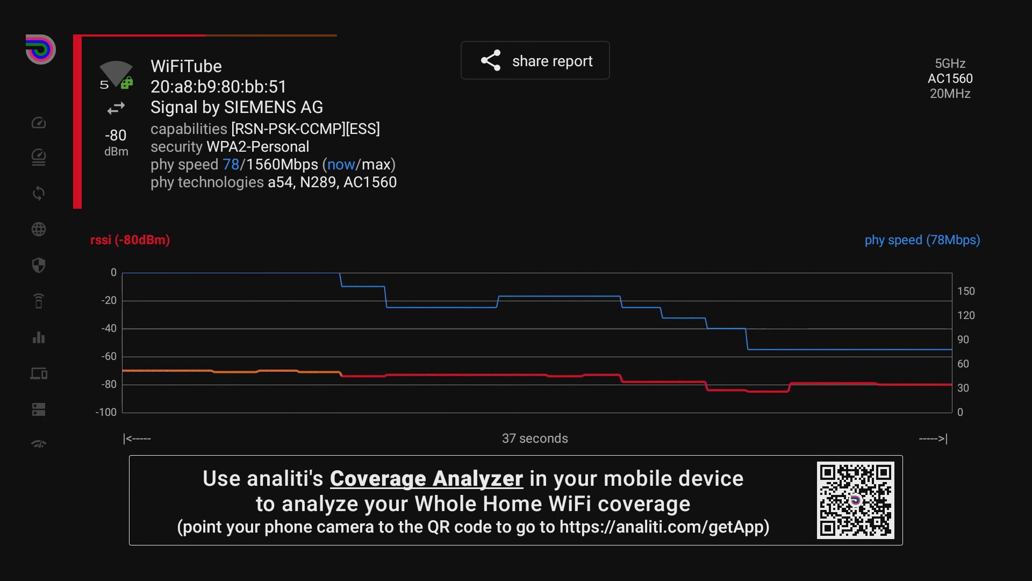
# Close the signal graph and move through the sidebar test list back to WiFi networks.
pyautogui.press('Escape')
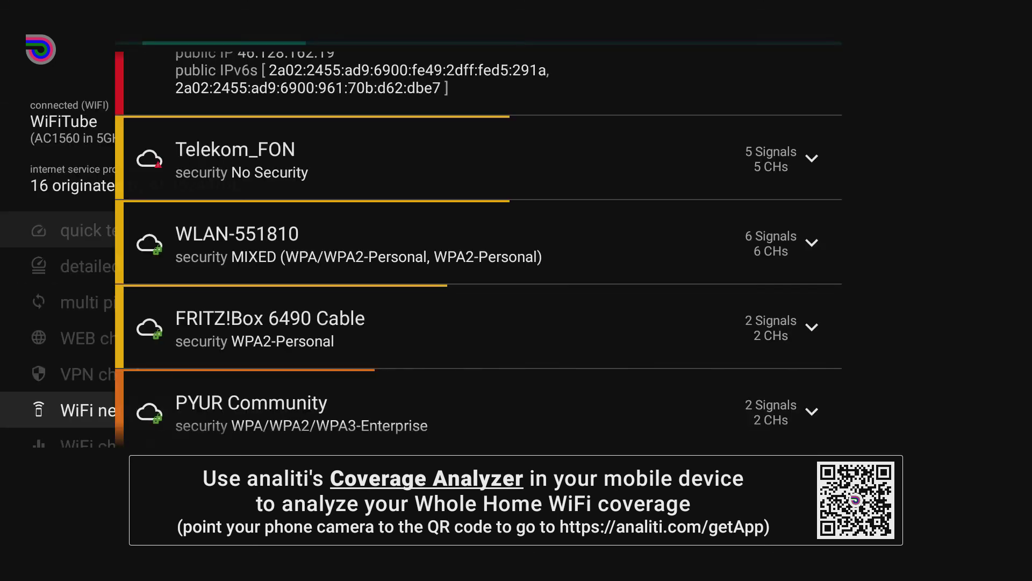
pyautogui.press('Up')
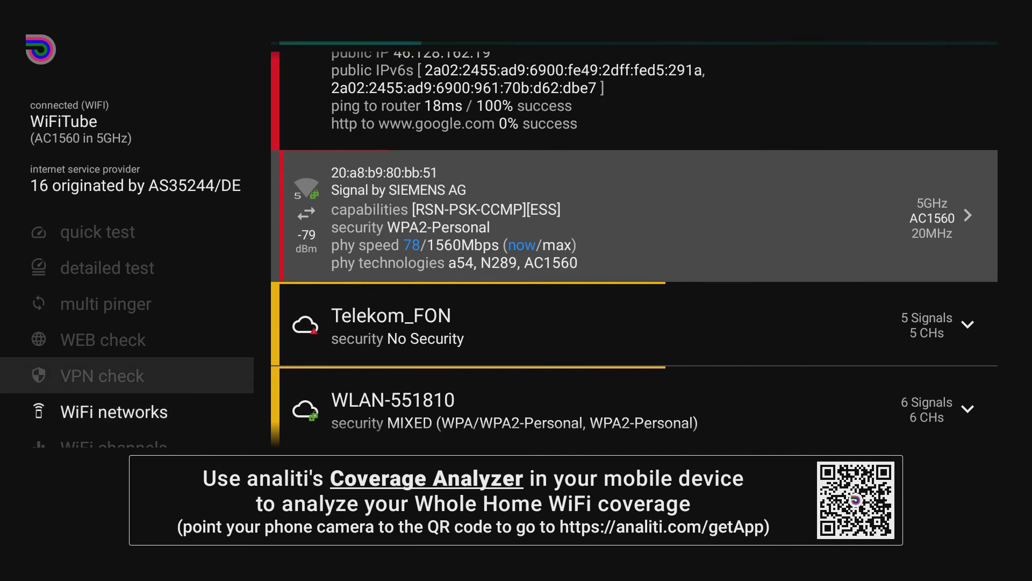
pyautogui.press('Up')
pyautogui.press('Down')
pyautogui.press('Down')
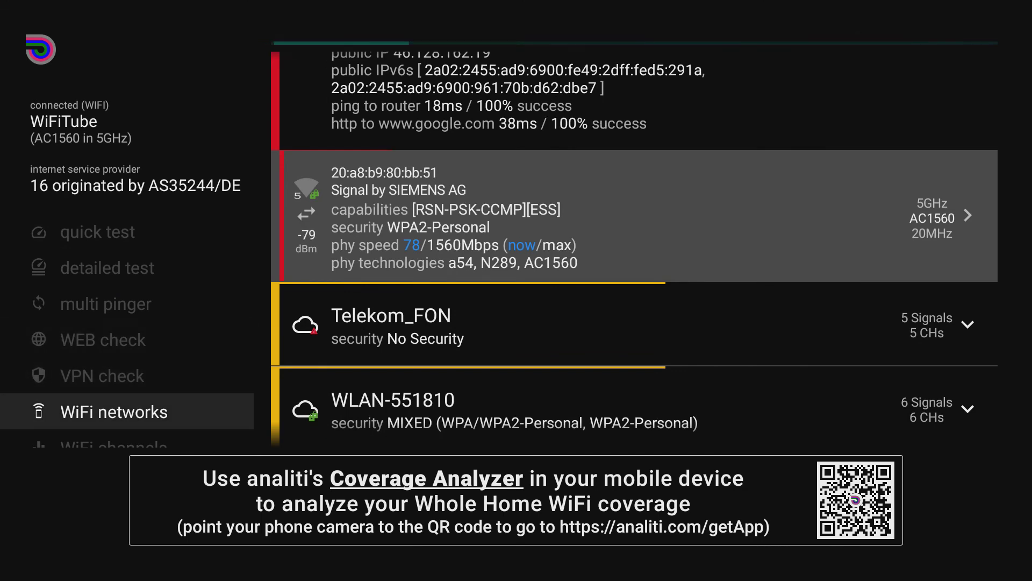